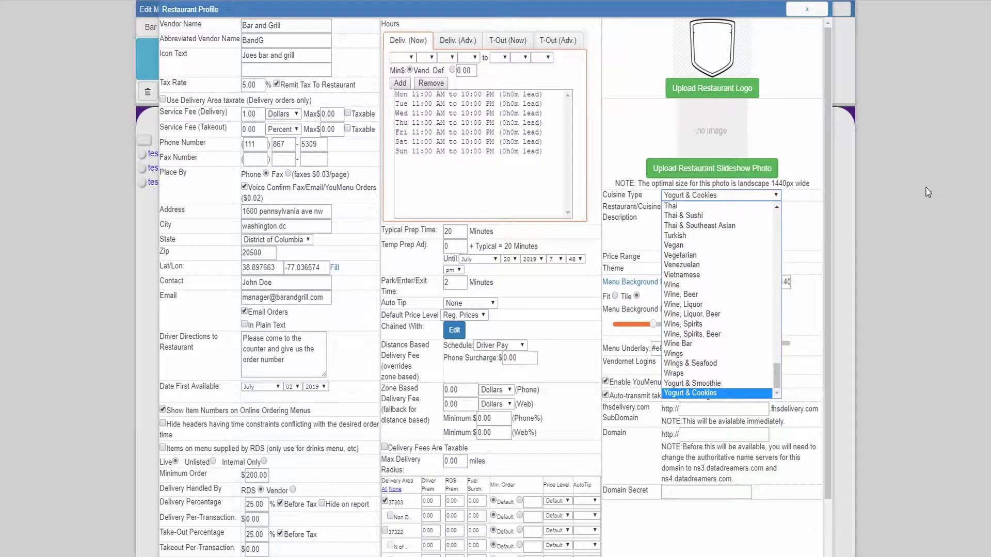
Step the Cuisine Type dropdown up to the blank entry.
{"action": "key", "text": "Up"}
{"action": "key", "text": "Up"}
{"action": "key", "text": "Up"}
{"action": "key", "text": "Up"}
{"action": "key", "text": "Up"}
{"action": "key", "text": "Up"}
{"action": "key", "text": "Up"}
{"action": "key", "text": "Up"}
{"action": "key", "text": "Up"}
{"action": "key", "text": "Up"}
{"action": "key", "text": "Up"}
{"action": "key", "text": "Up"}
{"action": "key", "text": "Up"}
{"action": "key", "text": "Up"}
{"action": "key", "text": "Up"}
{"action": "key", "text": "Up"}
{"action": "key", "text": "Up"}
{"action": "key", "text": "Up"}
{"action": "key", "text": "Up"}
{"action": "key", "text": "Up"}
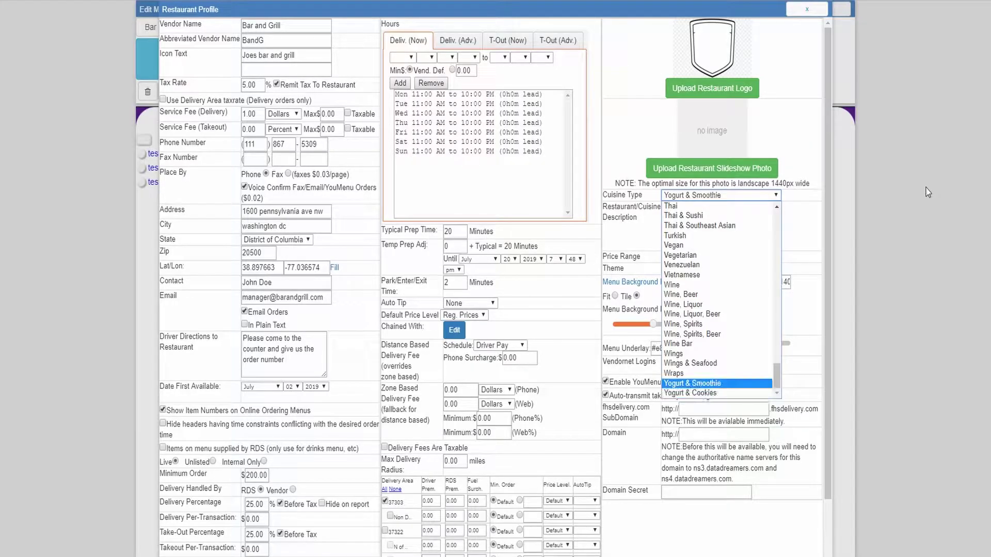
{"action": "key", "text": "Up"}
{"action": "key", "text": "Up"}
{"action": "key", "text": "Up"}
{"action": "key", "text": "Up"}
{"action": "key", "text": "Up"}
{"action": "key", "text": "Up"}
{"action": "key", "text": "Up"}
{"action": "key", "text": "Up"}
{"action": "key", "text": "Up"}
{"action": "key", "text": "Up"}
{"action": "key", "text": "Up"}
{"action": "key", "text": "Up"}
{"action": "key", "text": "Up"}
{"action": "key", "text": "Up"}
{"action": "key", "text": "Up"}
{"action": "key", "text": "Up"}
{"action": "key", "text": "Up"}
{"action": "key", "text": "Up"}
{"action": "key", "text": "Up"}
{"action": "key", "text": "Up"}
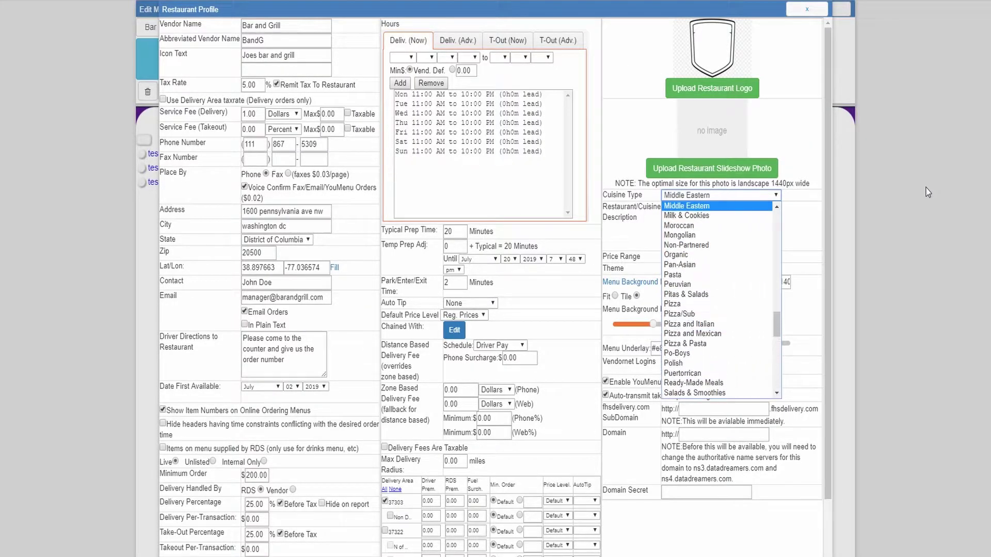
{"action": "key", "text": "Up"}
{"action": "key", "text": "Up"}
{"action": "key", "text": "Up"}
{"action": "key", "text": "Up"}
{"action": "key", "text": "Up"}
{"action": "key", "text": "Up"}
{"action": "key", "text": "Up"}
{"action": "key", "text": "Up"}
{"action": "key", "text": "Up"}
{"action": "key", "text": "Up"}
{"action": "key", "text": "Up"}
{"action": "key", "text": "Up"}
{"action": "key", "text": "Up"}
{"action": "key", "text": "Up"}
{"action": "key", "text": "Up"}
{"action": "key", "text": "Up"}
{"action": "key", "text": "Up"}
{"action": "key", "text": "Up"}
{"action": "key", "text": "Up"}
{"action": "key", "text": "Up"}
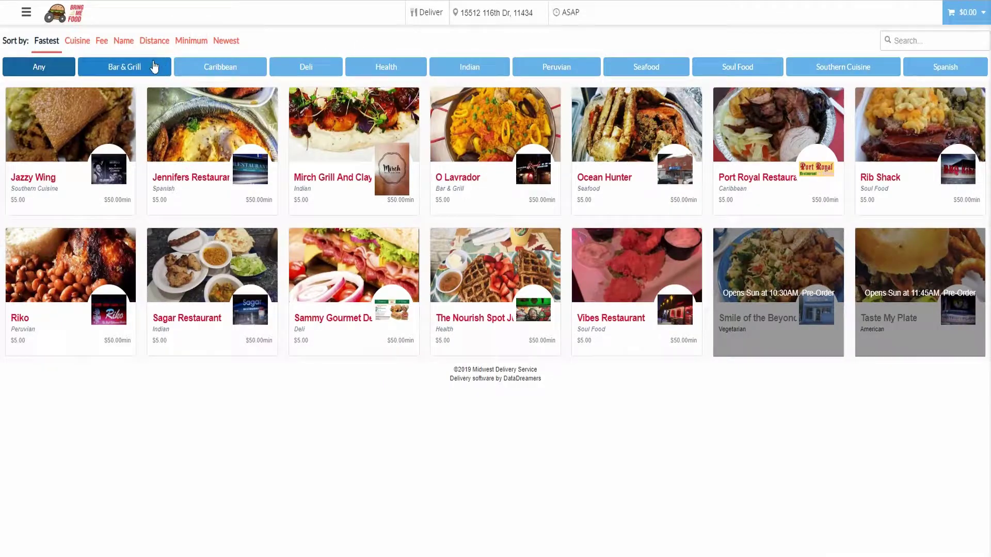
Filter the storefront by cuisine: Seafood, Soul Food, Southern Cuisine and Spanish.
{"action": "left_click", "coordinate": [154, 66]}
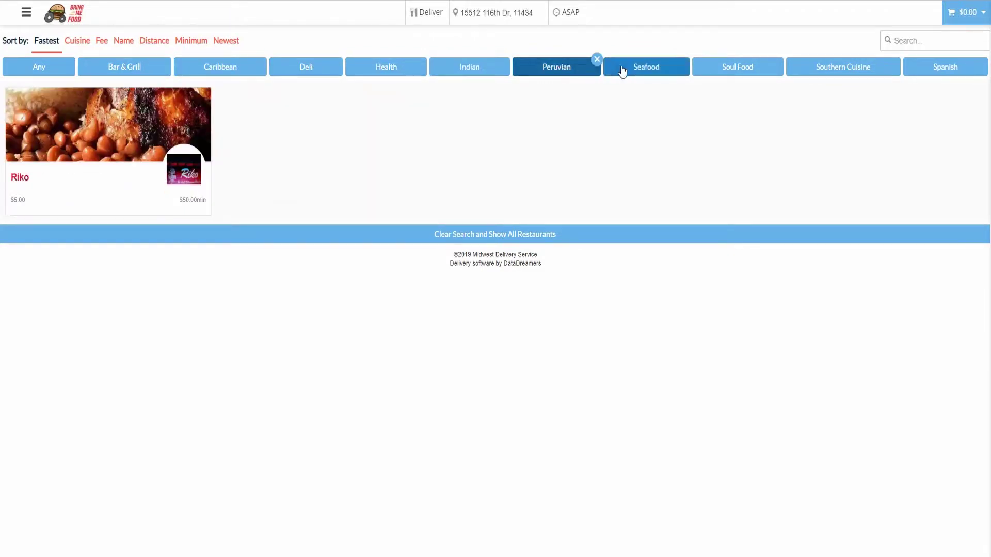
{"action": "left_click", "coordinate": [624, 72]}
{"action": "left_click", "coordinate": [736, 72]}
{"action": "left_click", "coordinate": [835, 70]}
{"action": "left_click", "coordinate": [922, 69]}
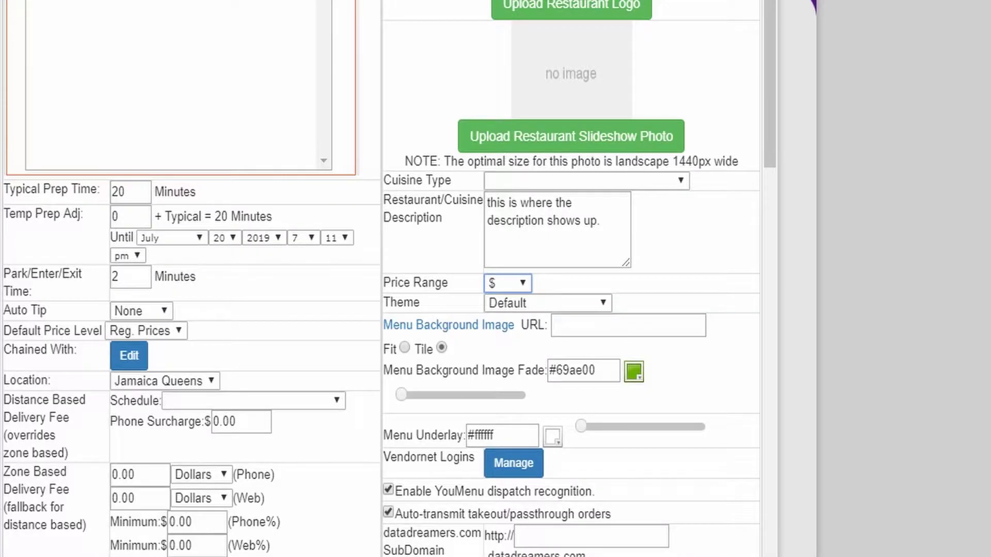
Raise the Price Range one level, then lower it back by one.
{"action": "key", "text": "Down"}
{"action": "key", "text": "Down"}
{"action": "key", "text": "Down"}
{"action": "key", "text": "Up"}
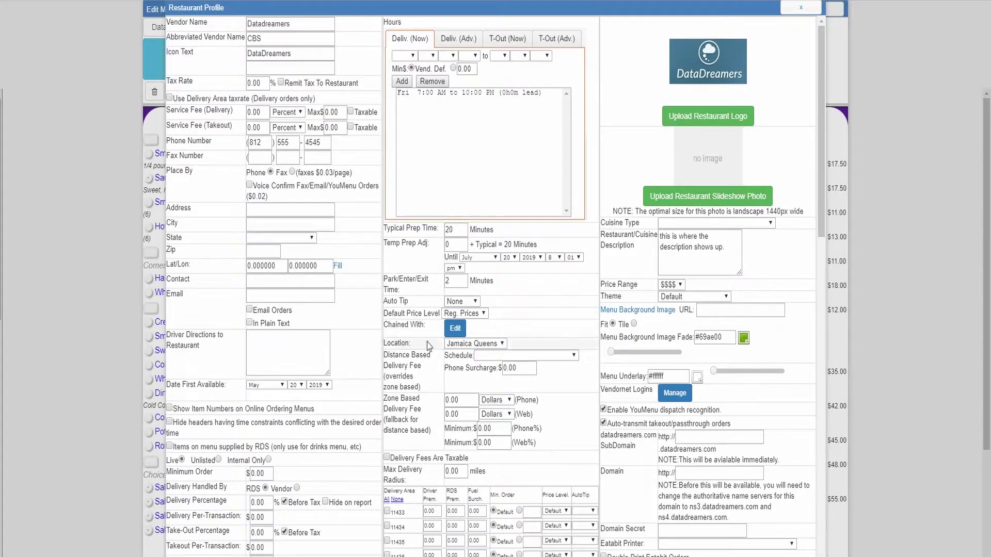
Open the Menu Background Image chooser to list available background files.
{"action": "left_click", "coordinate": [659, 312]}
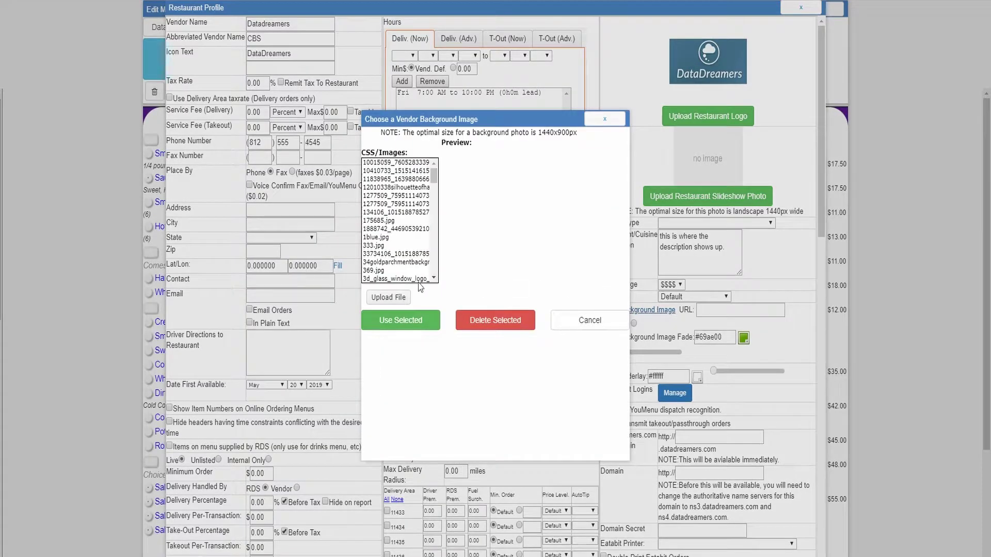